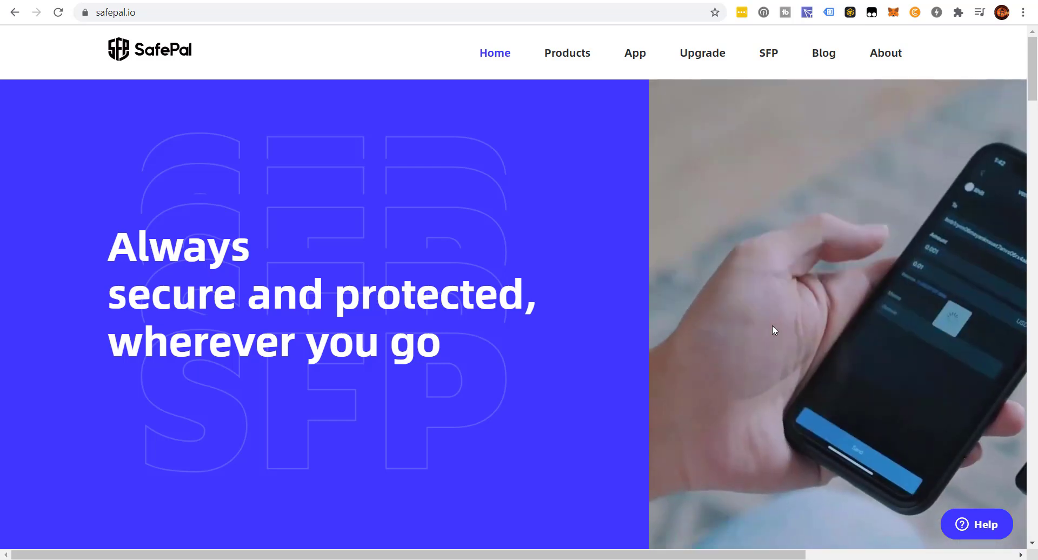
Open the SafePal S1 Hardware Wallet product page and close the Free Shipping popup
mouse_move(572, 58)
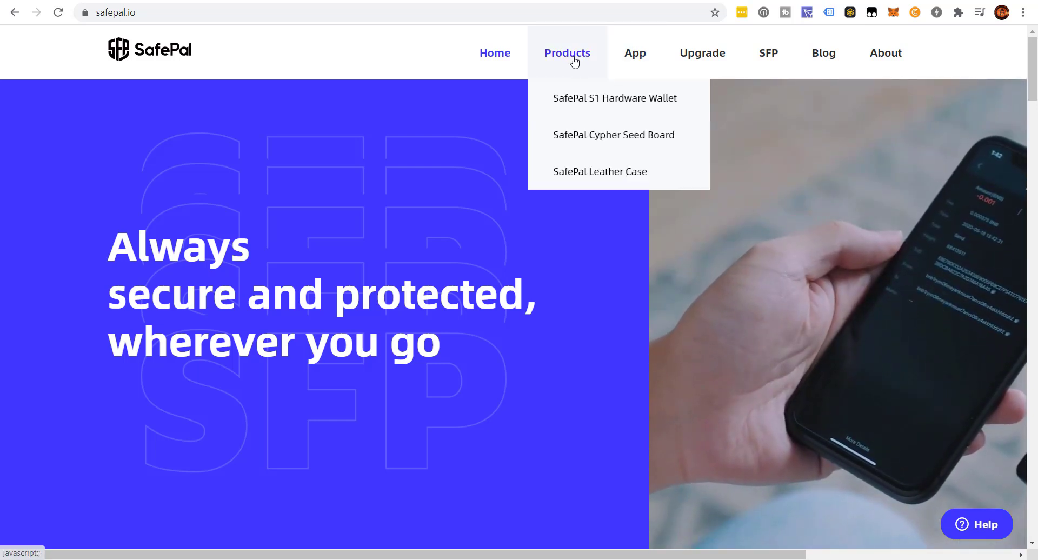
click(576, 109)
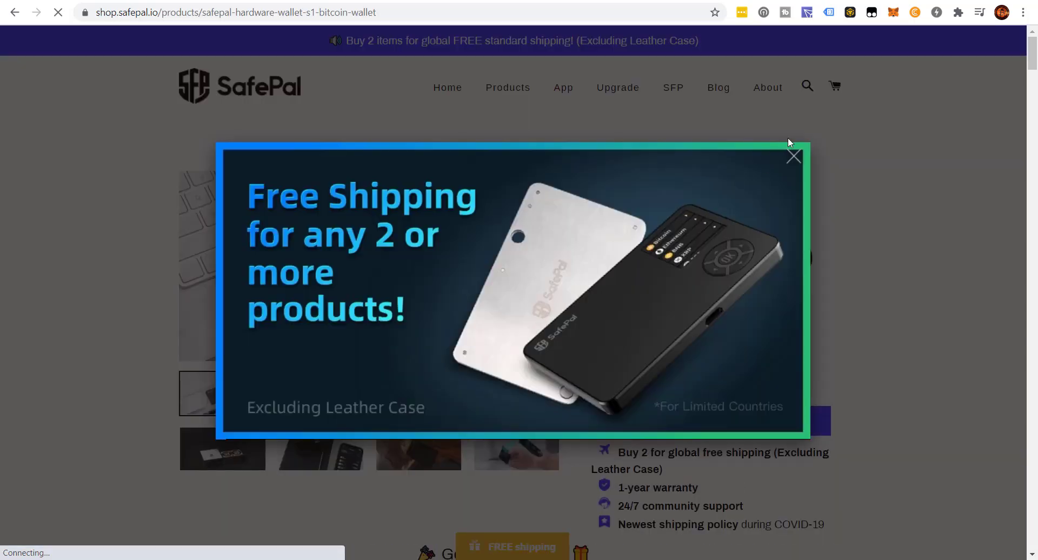
click(794, 157)
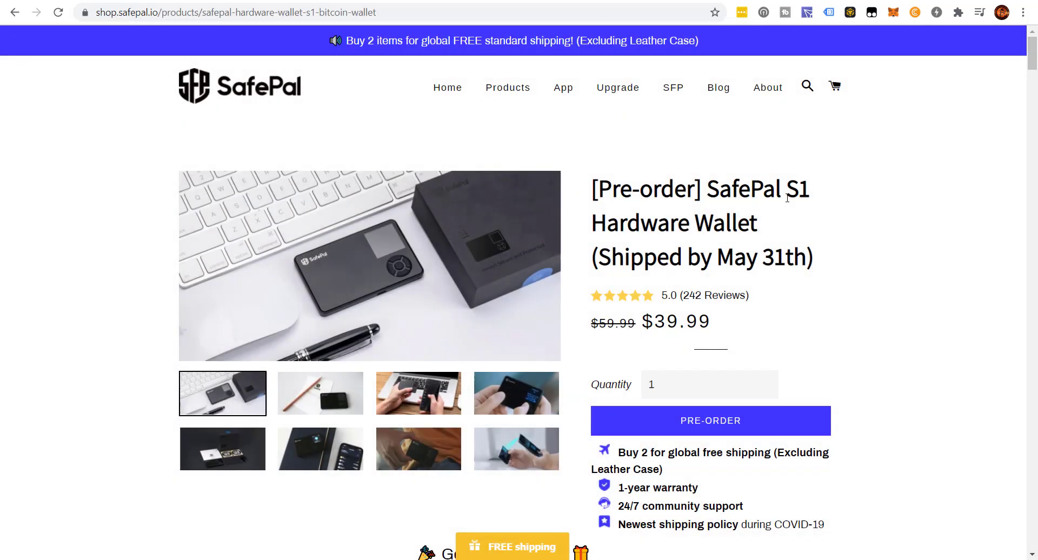
Scroll through the bundles on the $39.99 S1 pre-order page
scroll(813, 229, down, 2)
scroll(762, 253, down, 3)
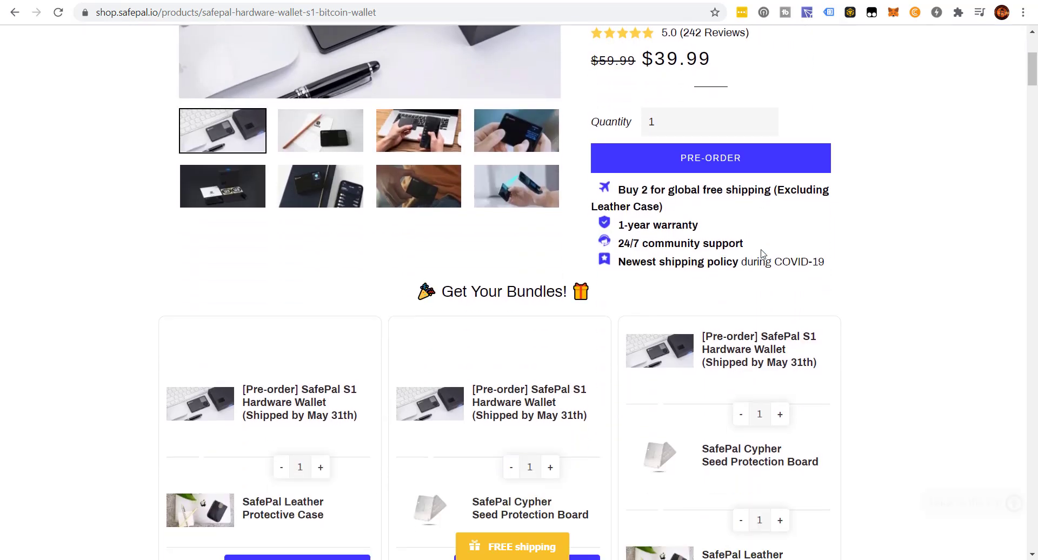
scroll(762, 253, up, 2)
scroll(784, 141, down, 4)
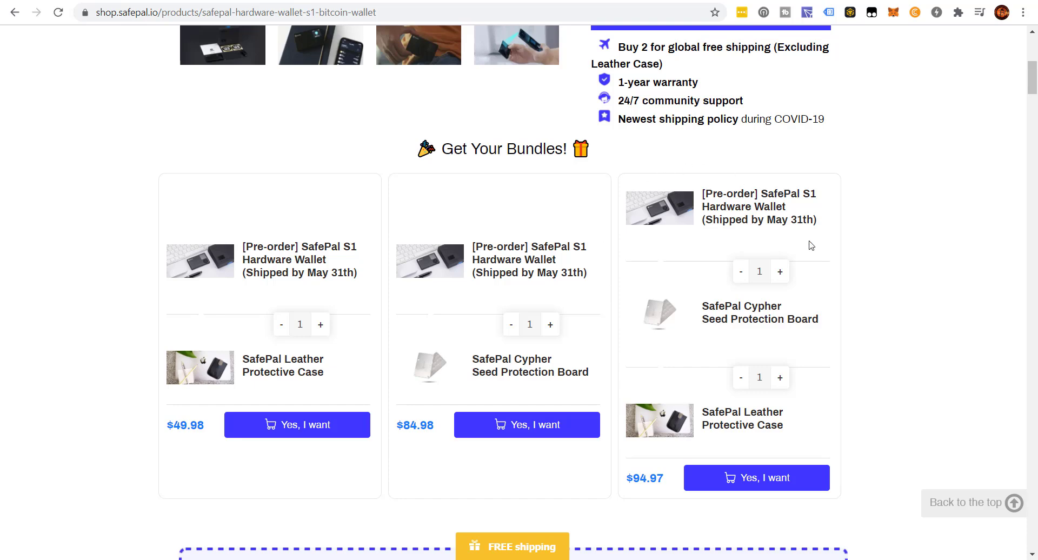
scroll(860, 311, up, 3)
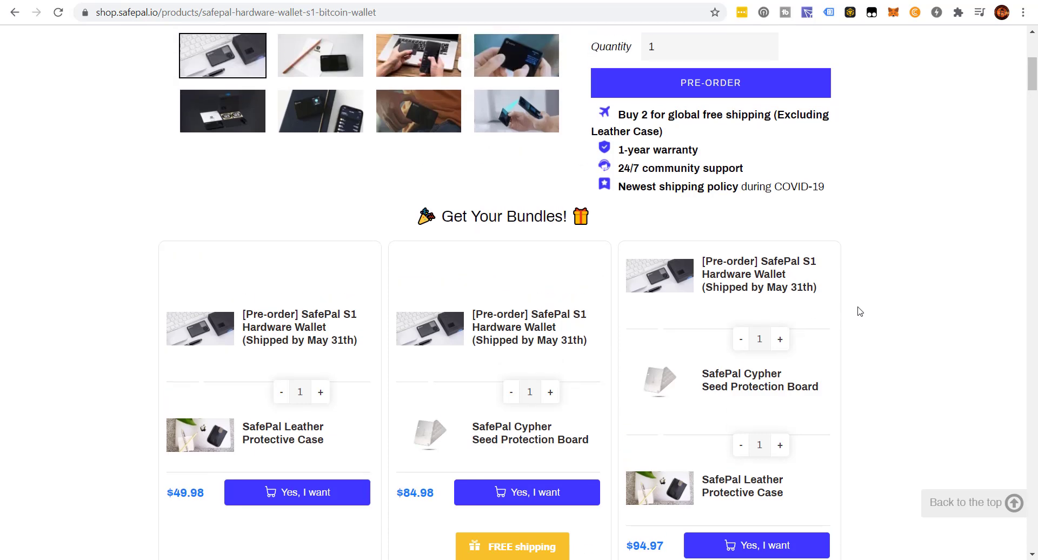
scroll(860, 311, up, 3)
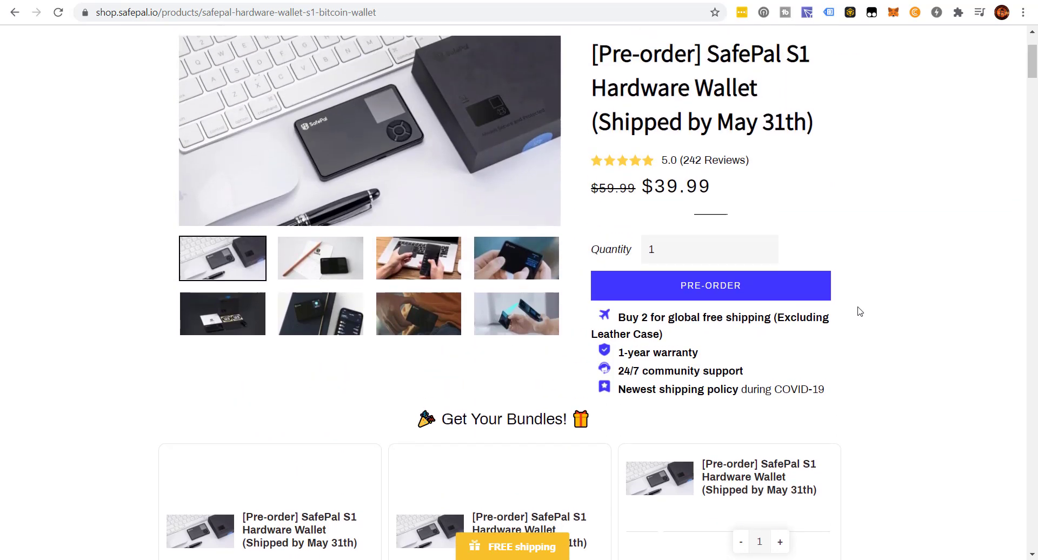
scroll(859, 311, down, 5)
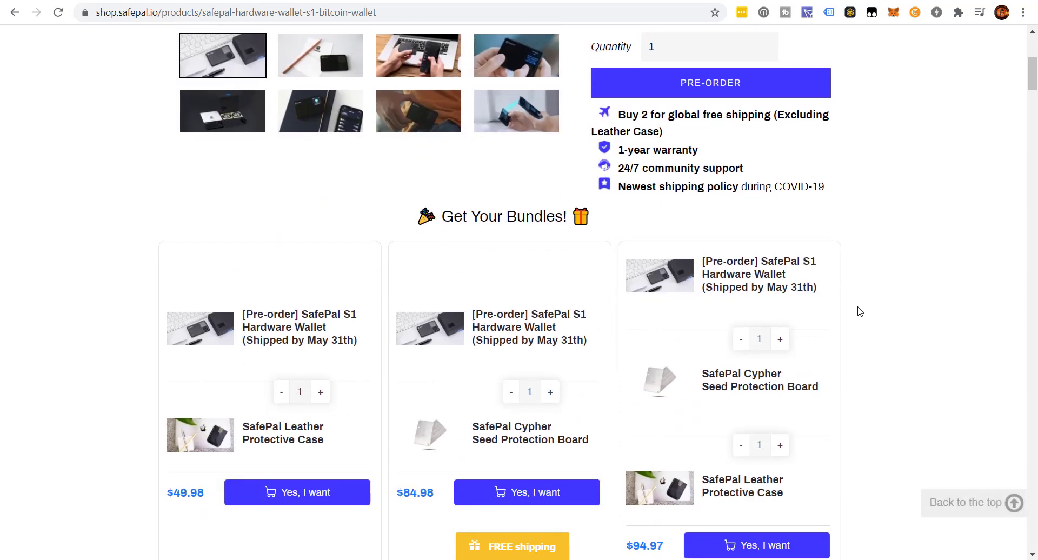
scroll(859, 311, up, 4)
scroll(860, 311, up, 5)
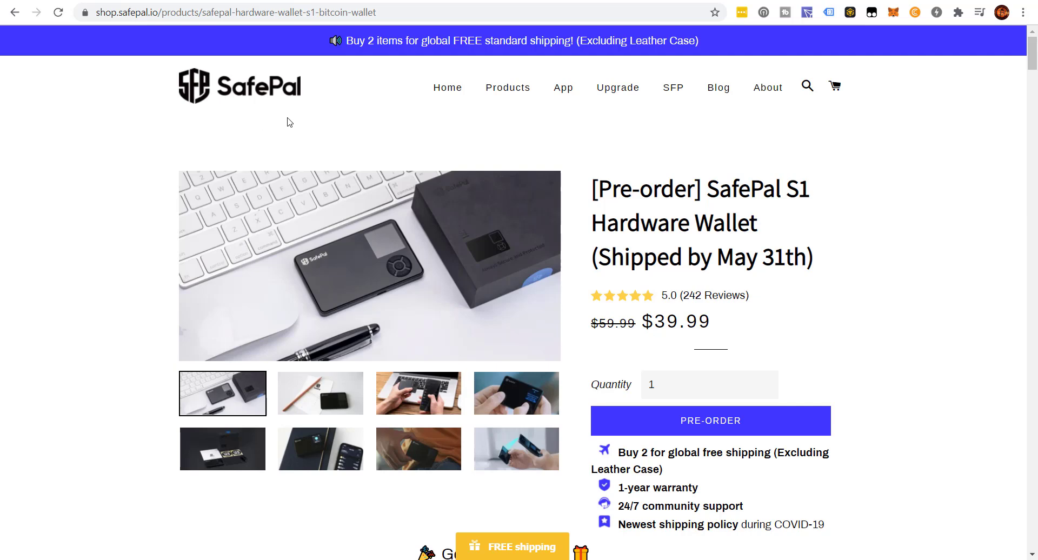
Switch to the newsletter sign-up page
click(496, 0)
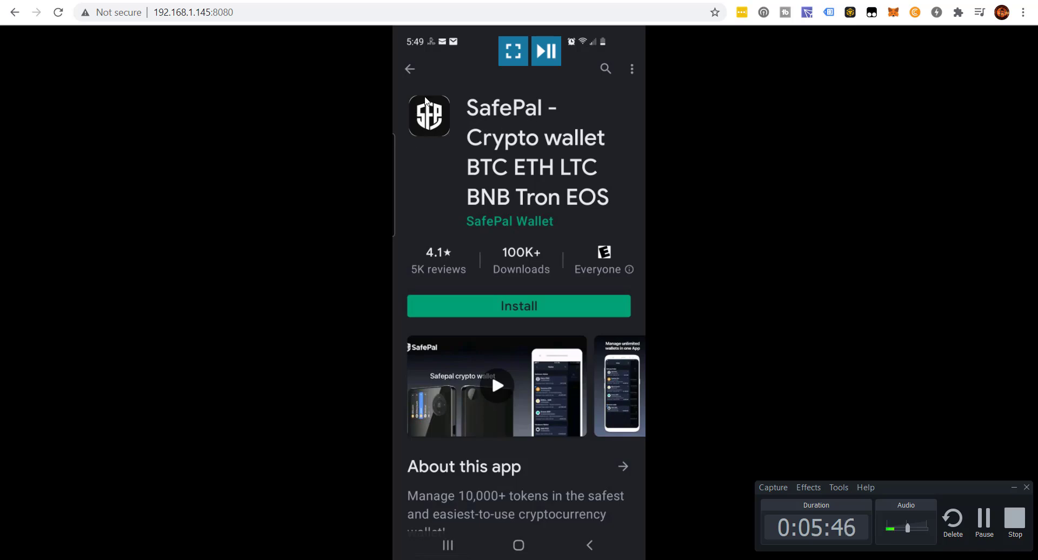
Install the SafePal - Crypto wallet app from its Play Store listing
click(538, 309)
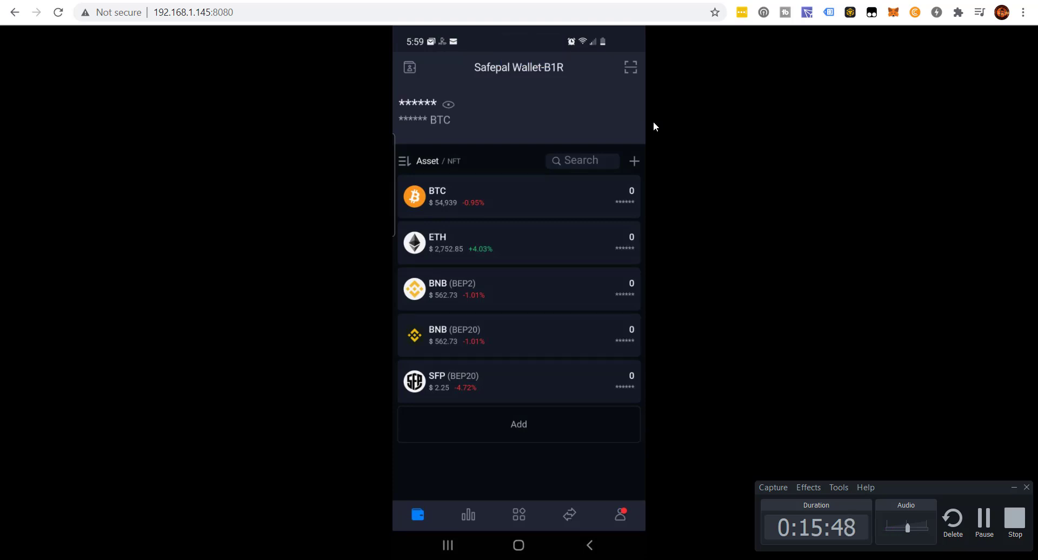
click(454, 120)
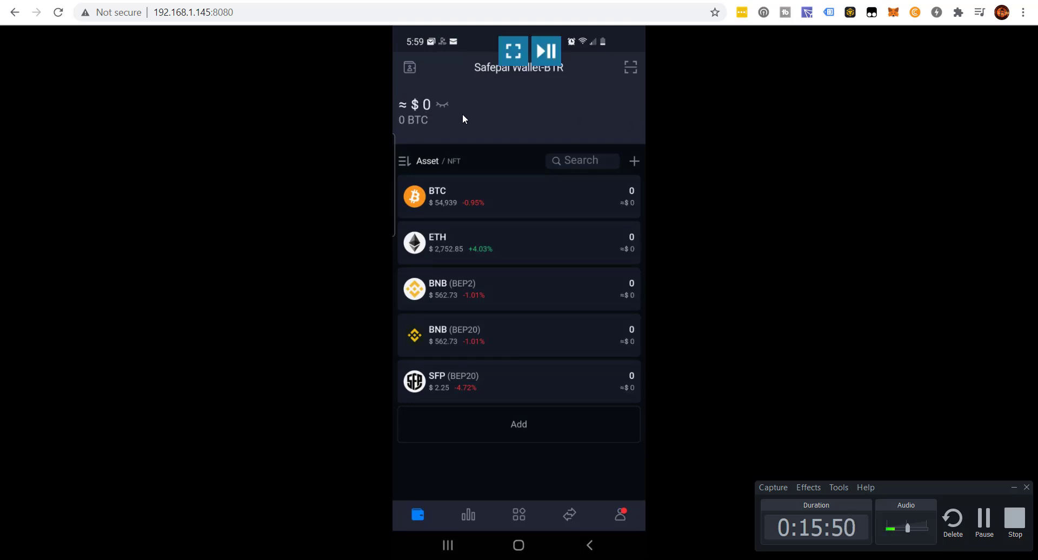
click(452, 115)
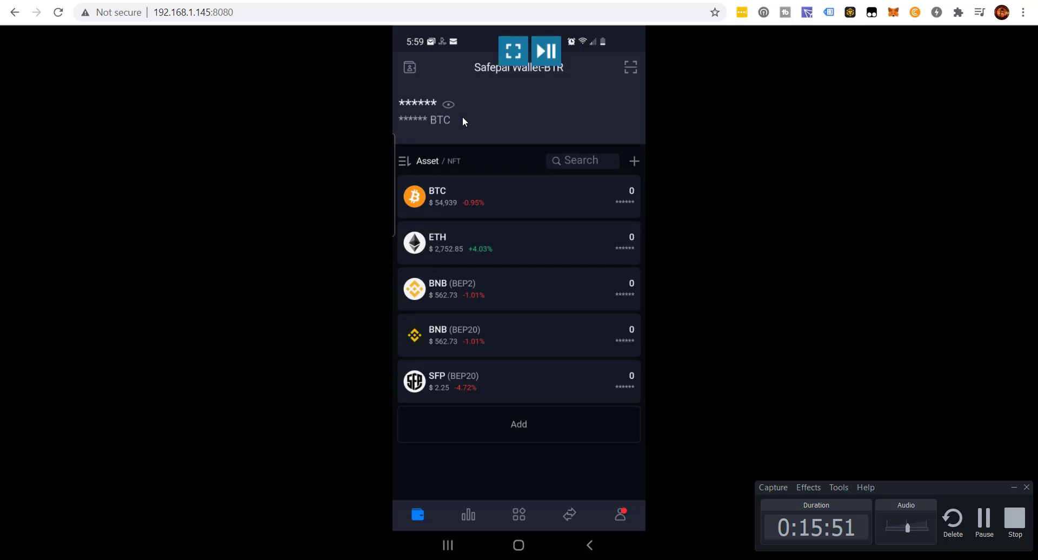
click(462, 115)
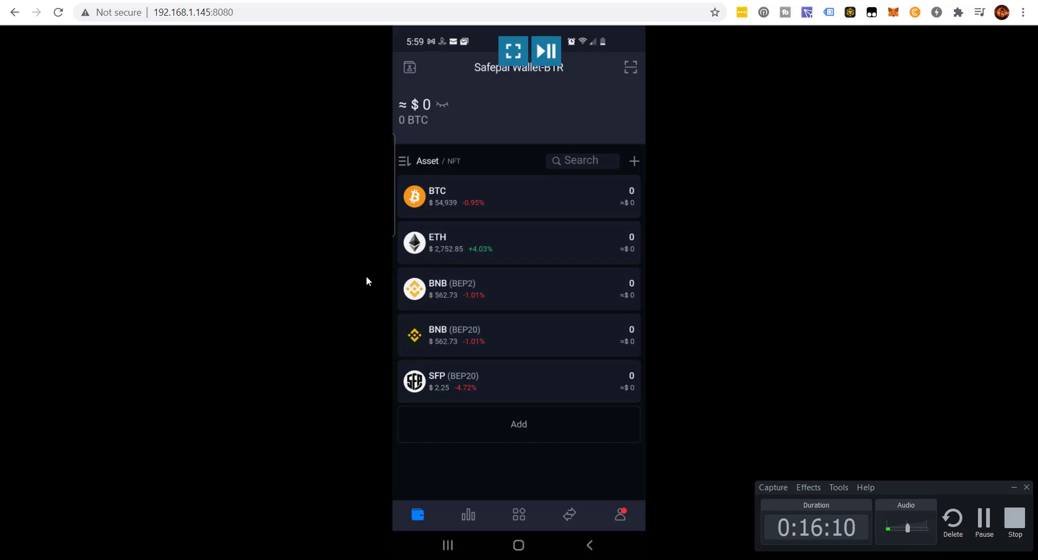
Check the NFT view, return to Asset, and open Custom Sort settings under Sorting Rules
click(452, 162)
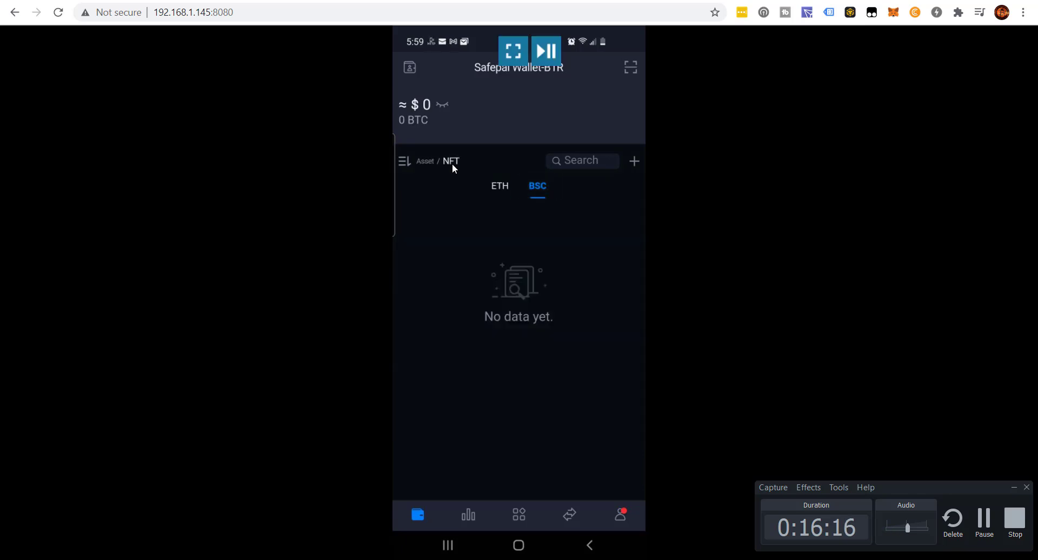
click(451, 163)
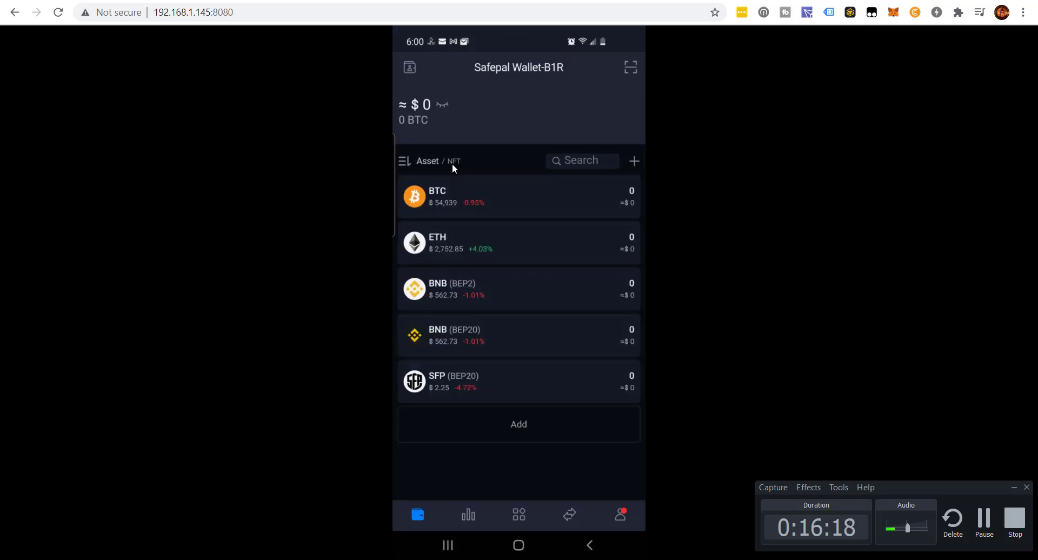
click(407, 162)
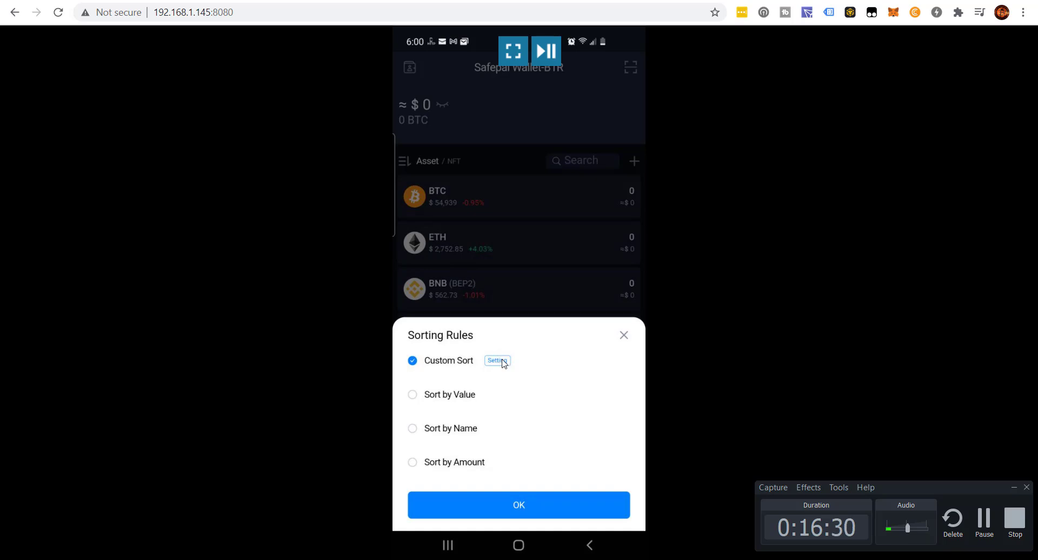
click(497, 360)
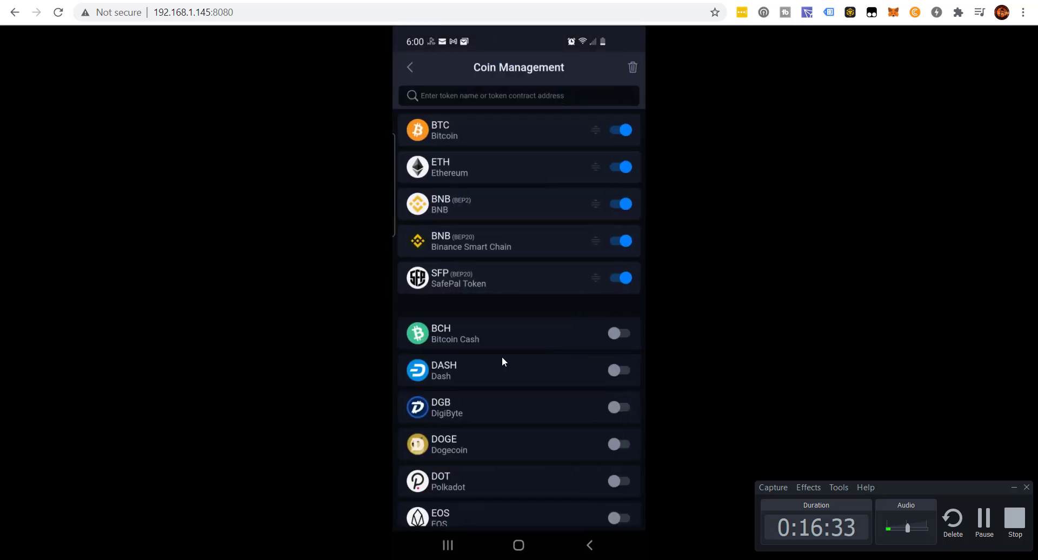
scroll(502, 360, down, 3)
scroll(502, 361, down, 6)
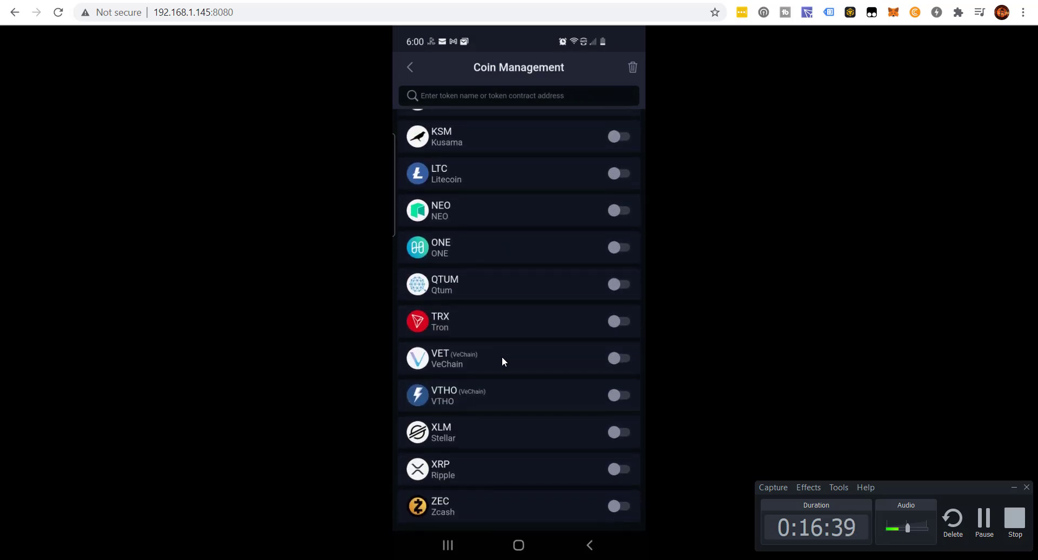
scroll(503, 361, down, 2)
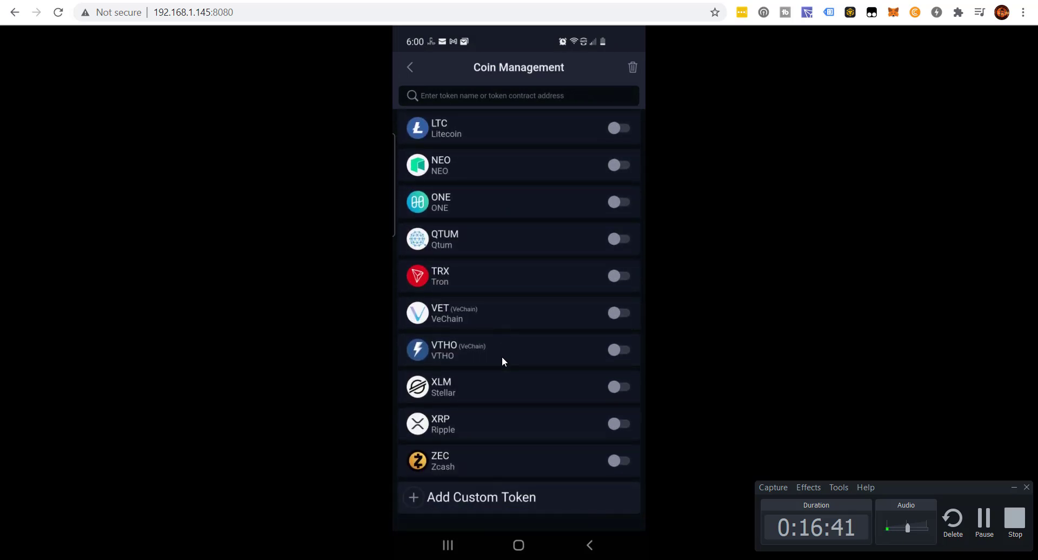
click(451, 502)
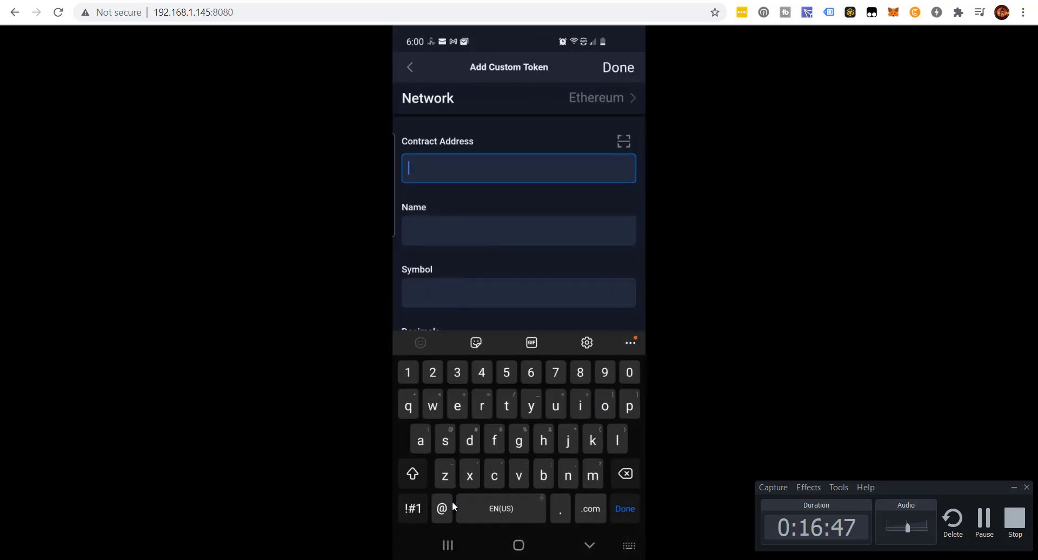
click(616, 93)
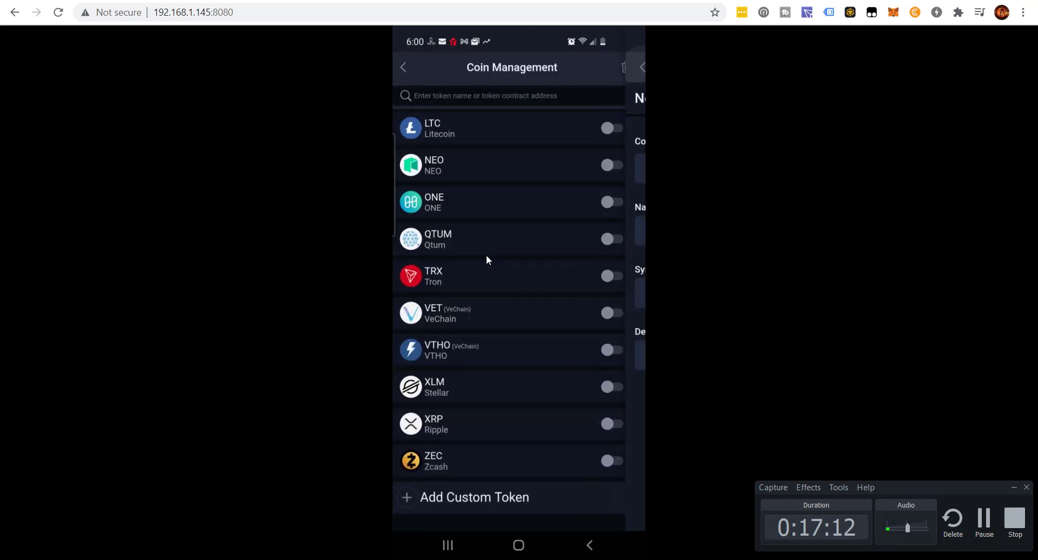
Go to Markets and switch to its DApps section
scroll(486, 254, up, 10)
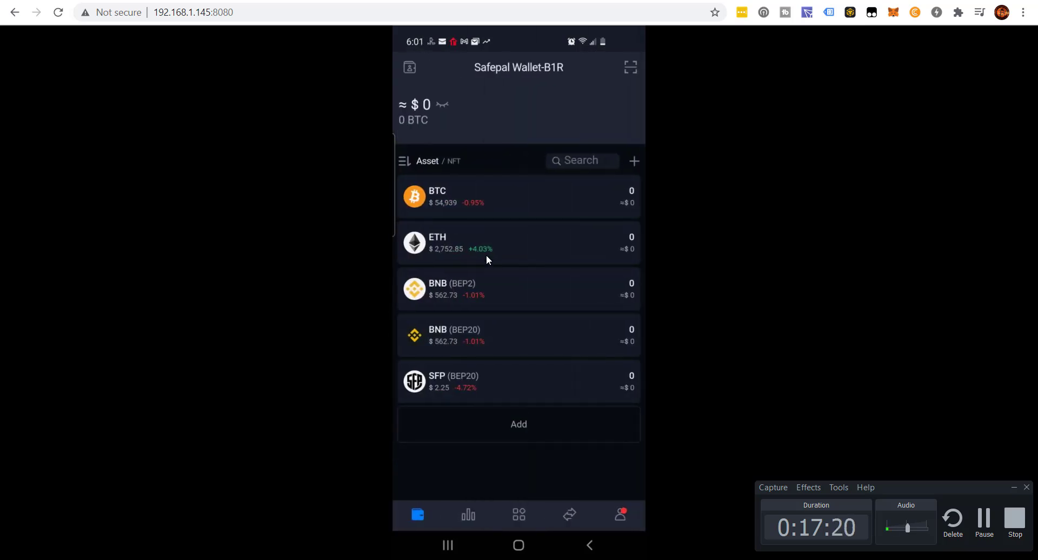
click(466, 518)
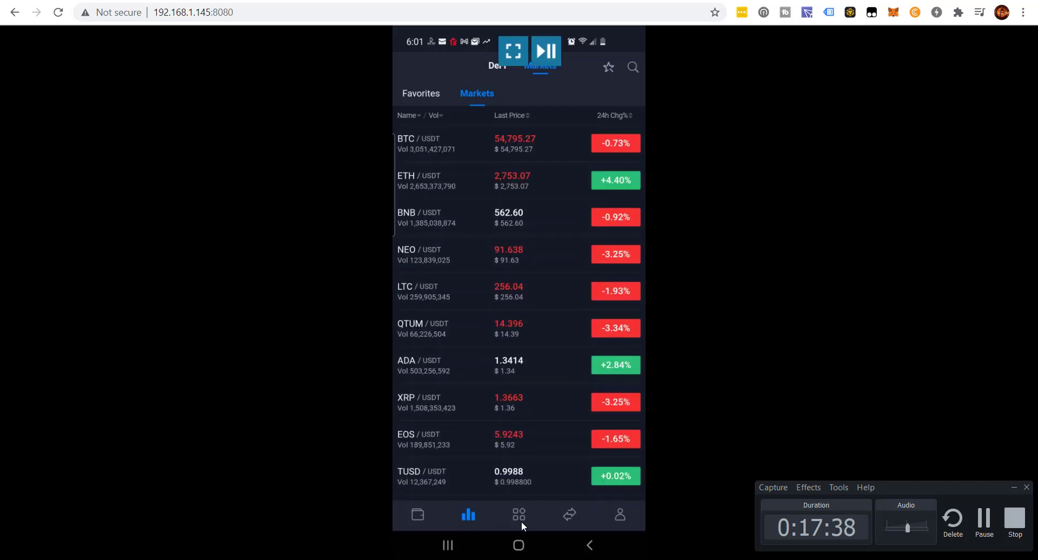
click(520, 520)
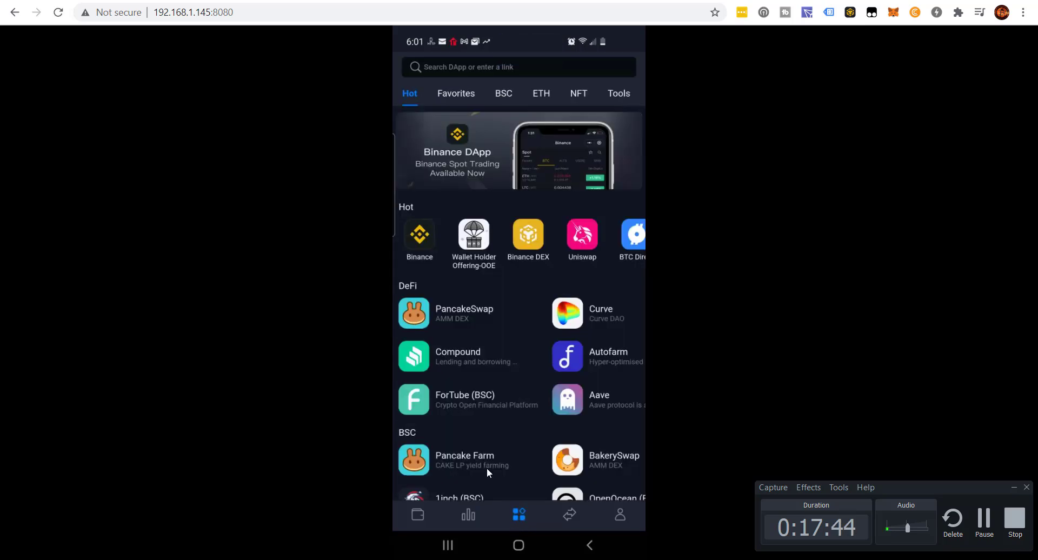
Scroll the DApps list and open the Pancake Farm DApp
scroll(487, 468, down, 2)
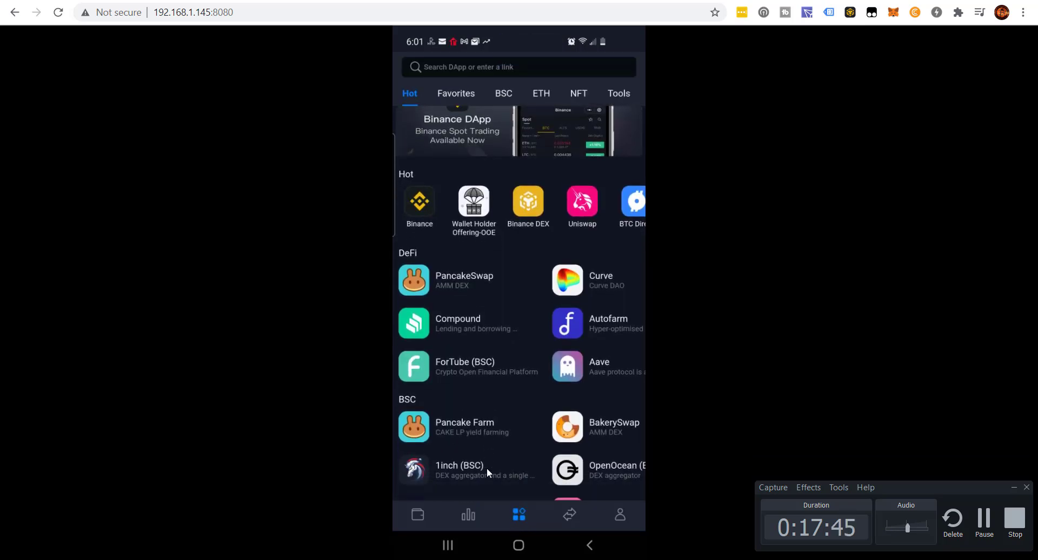
scroll(486, 468, up, 2)
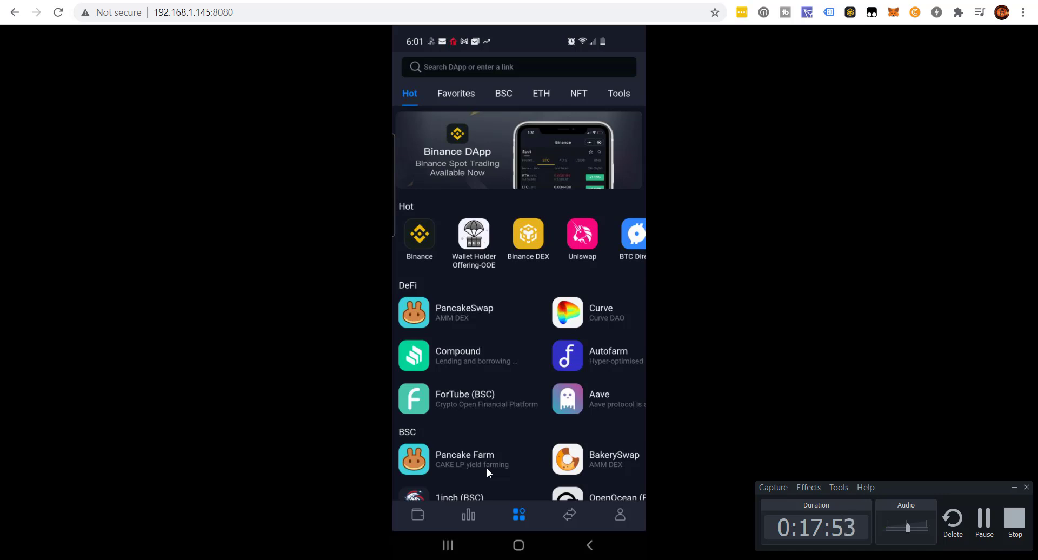
click(487, 468)
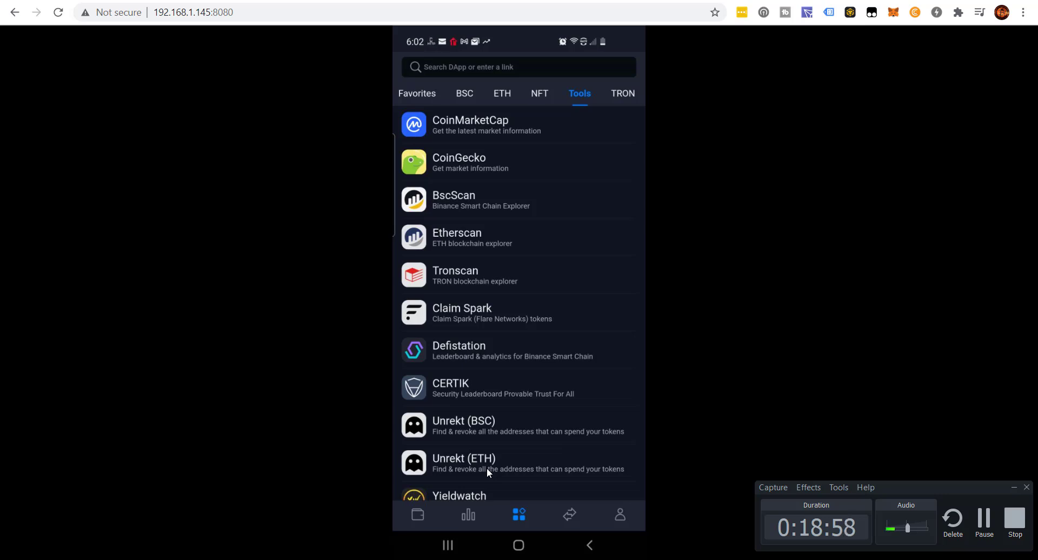
Scroll through the Tools DApps list, with CoinMarketCap, CoinGecko, BscScan and Etherscan
scroll(487, 469, down, 4)
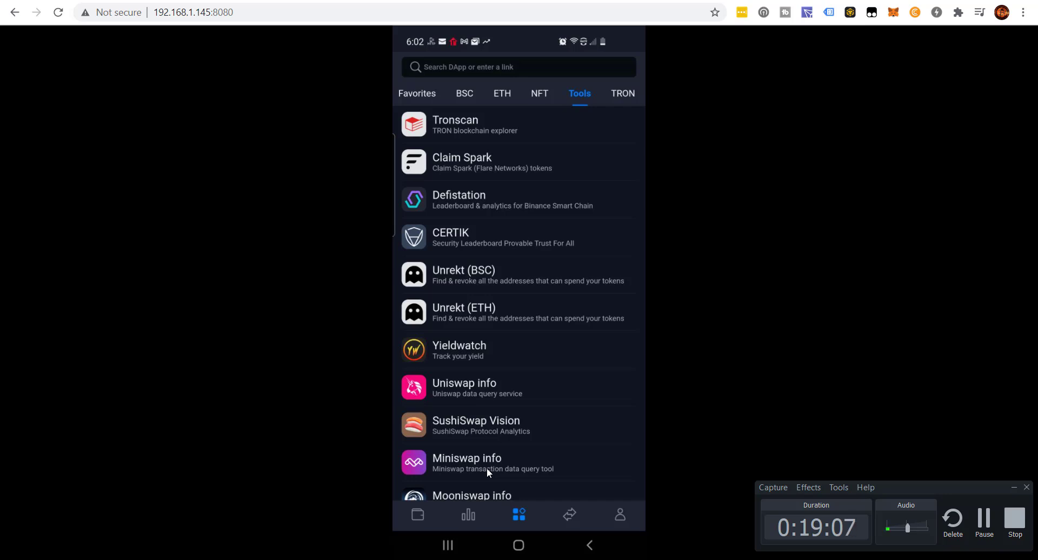
scroll(486, 468, up, 3)
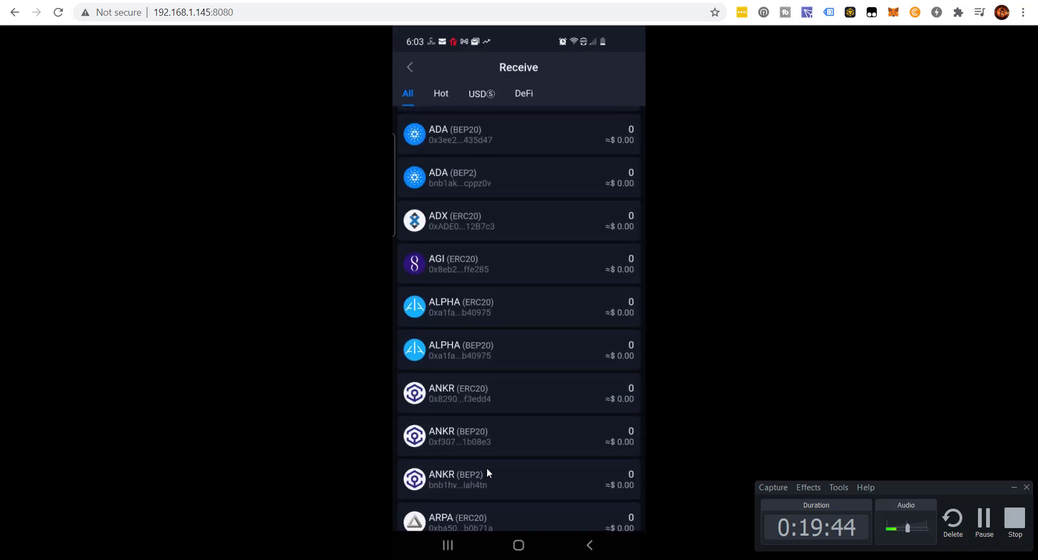
Scroll down the Receive coin list of tokens and balances
scroll(488, 472, down, 5)
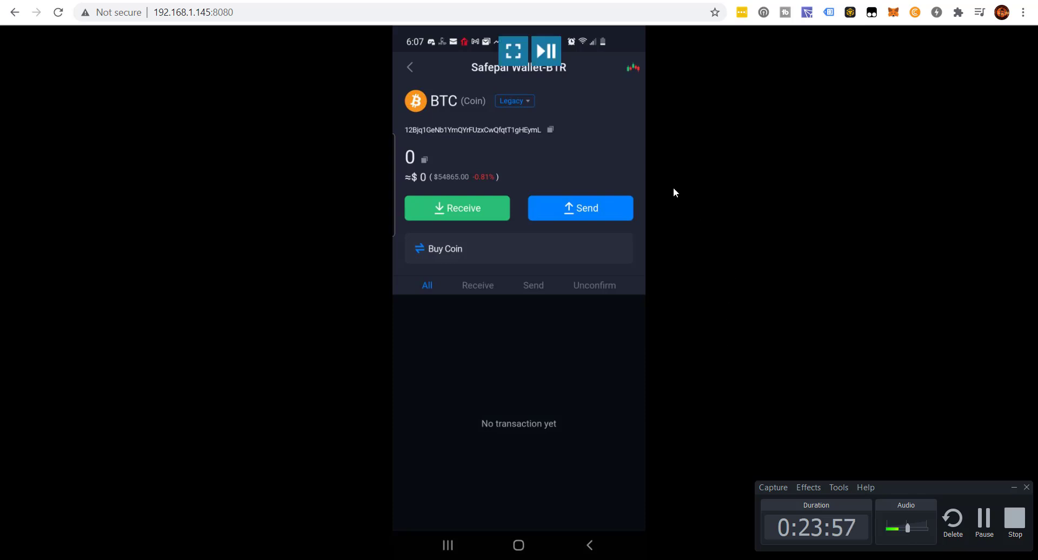
View the Legacy, SegWit and Native SegWit BTC address formats, keeping Legacy
click(530, 102)
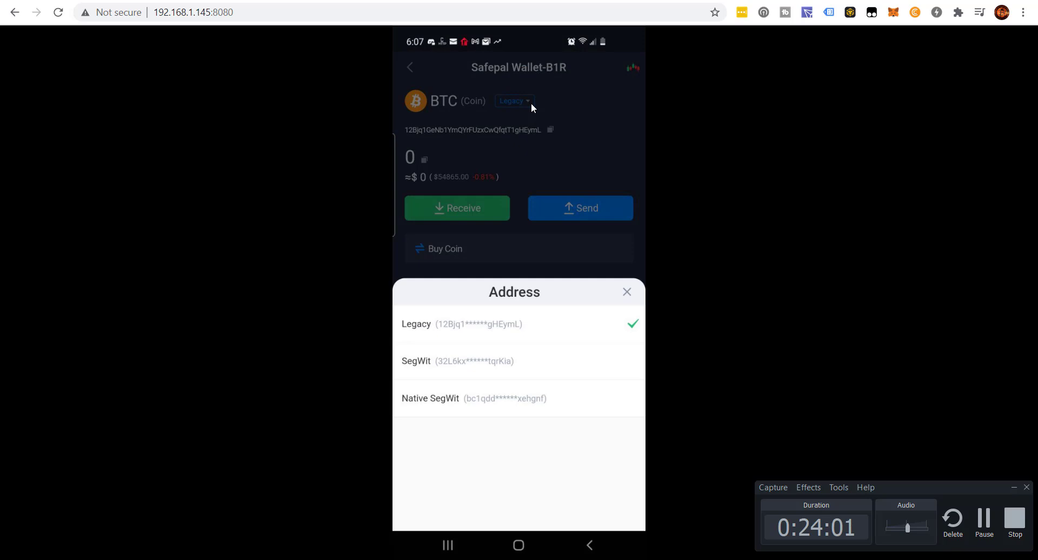
click(551, 252)
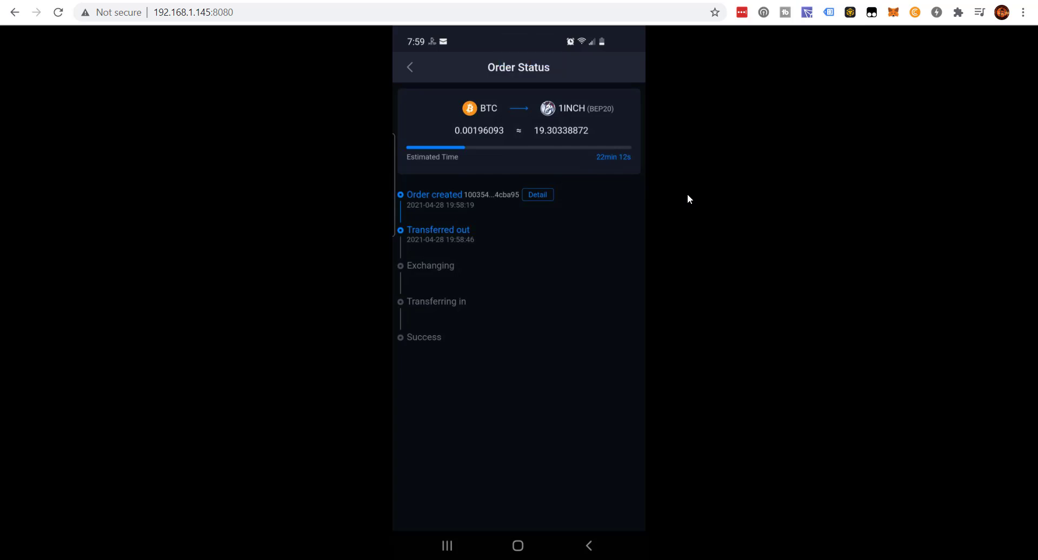
Wait on the Order Status page while the BTC-to-1INCH swap countdown runs
mouse_move(466, 243)
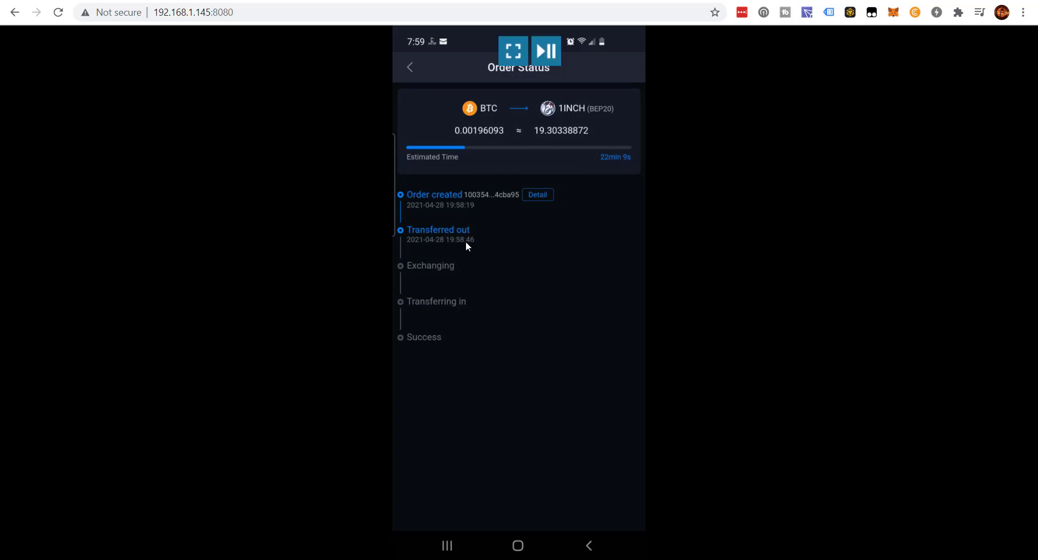